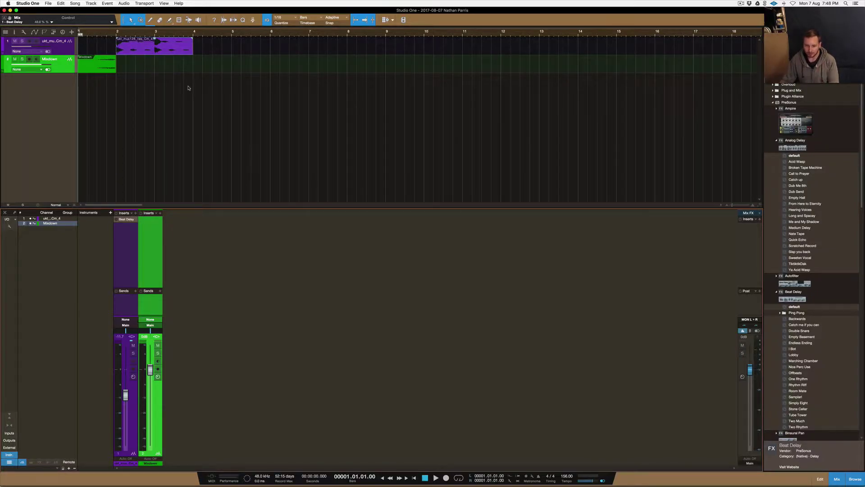
pyautogui.press('space')
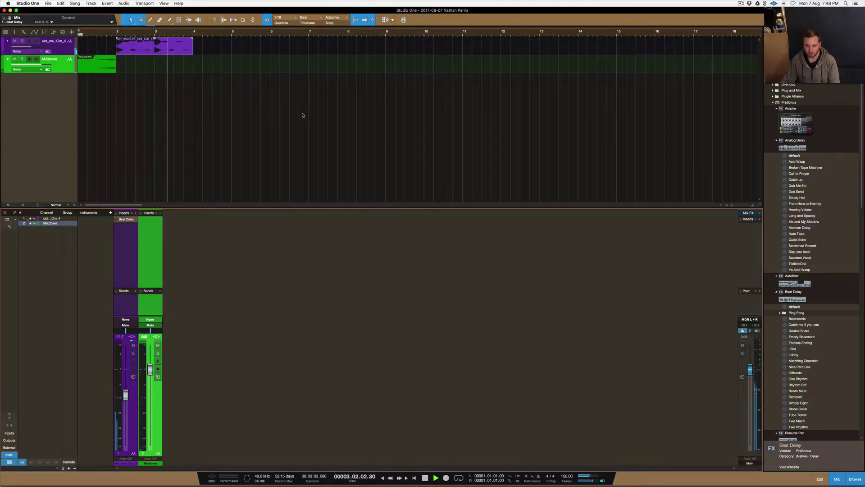
pyautogui.press('space')
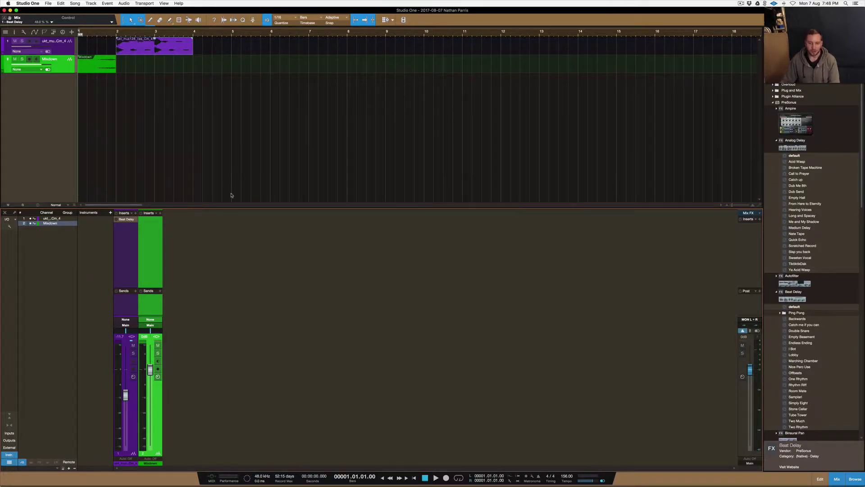
# Remove the old Mixdown track and open the piano track's Beat Delay editor
pyautogui.rightClick(61, 68)
pyautogui.click(90, 99)
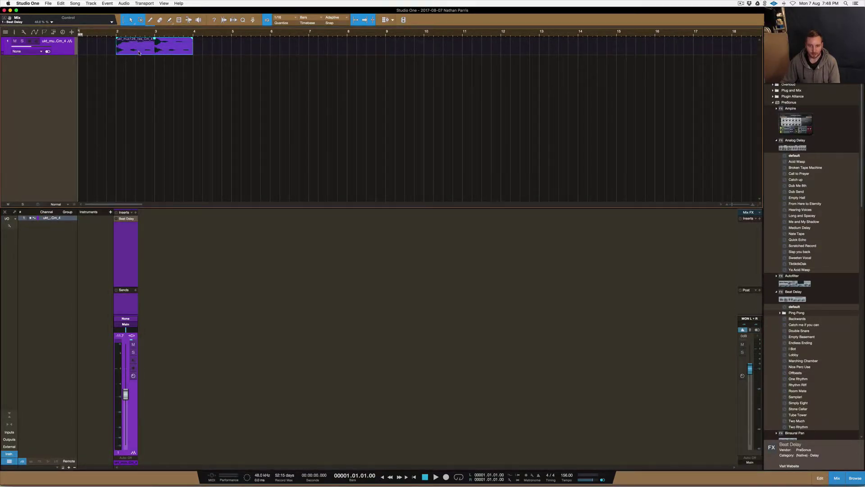
pyautogui.click(126, 219)
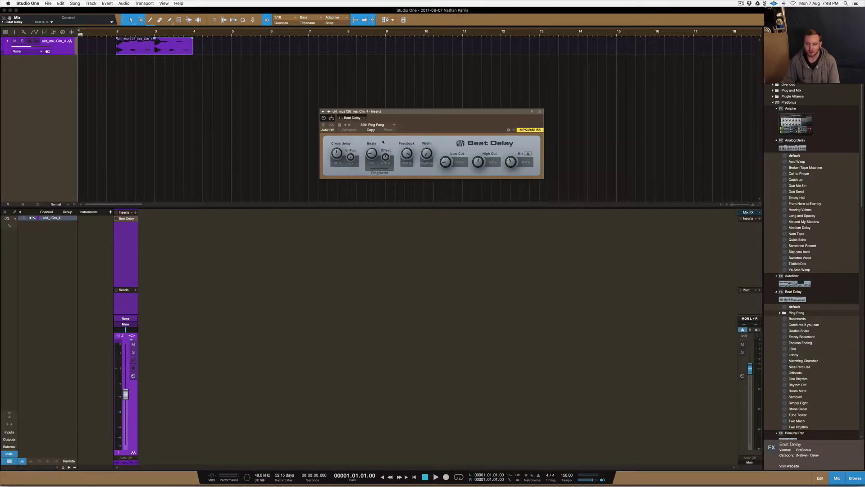
# Turn Beat Delay on, keep the 32th Ping Pong preset, and raise Mix to 100%
pyautogui.click(324, 125)
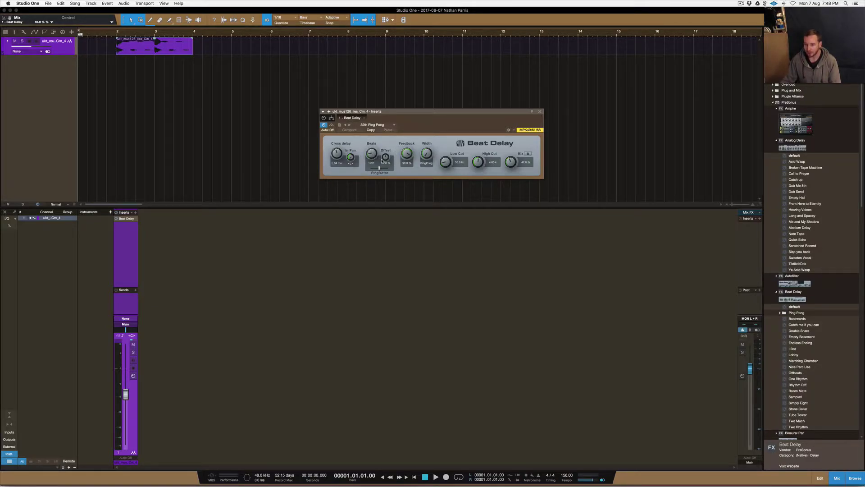
pyautogui.click(367, 126)
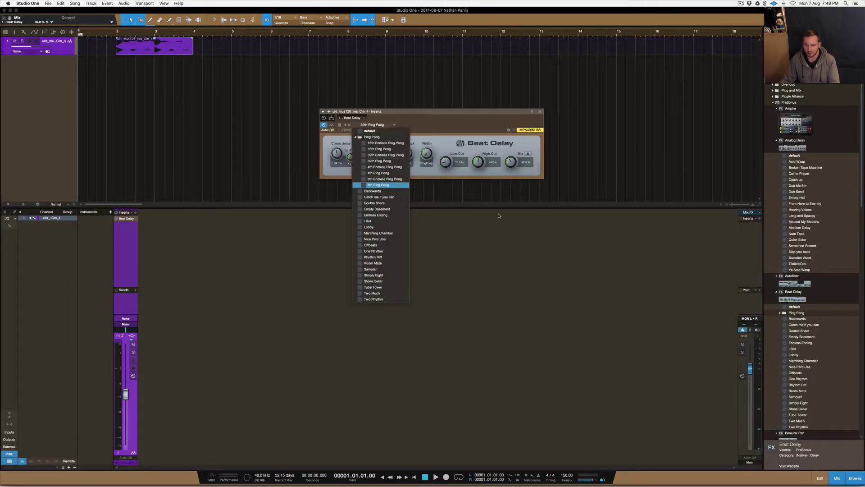
pyautogui.click(504, 238)
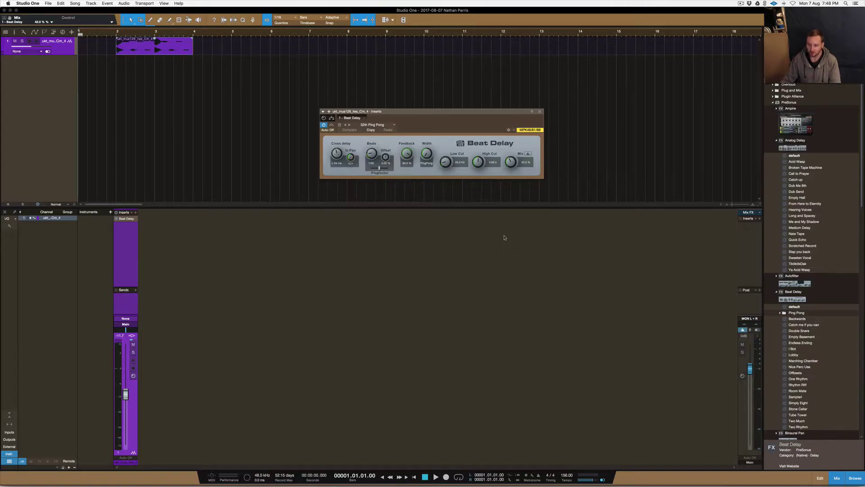
pyautogui.moveTo(508, 149); pyautogui.dragTo(508, 68)
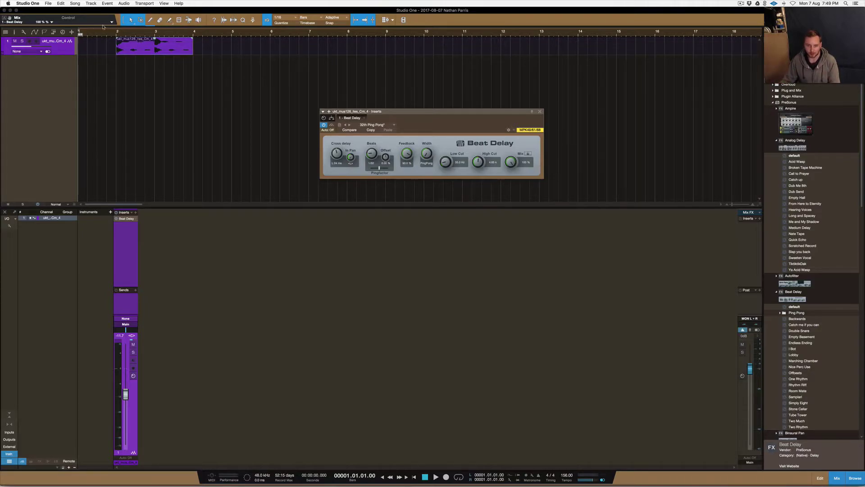
pyautogui.click(117, 33)
pyautogui.click(327, 130)
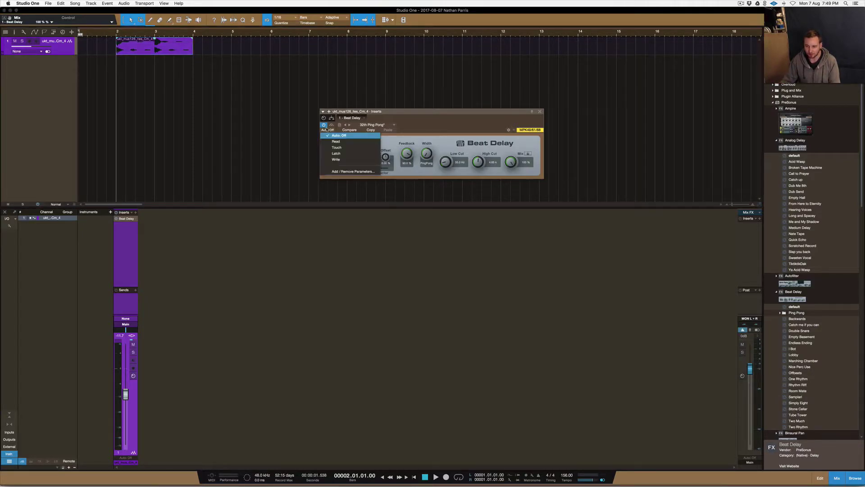
pyautogui.press('Escape')
pyautogui.press('space')
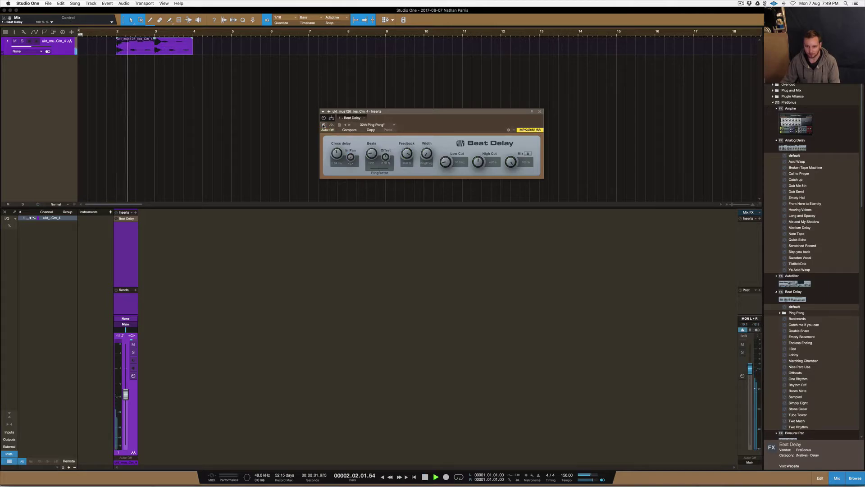
pyautogui.press('space')
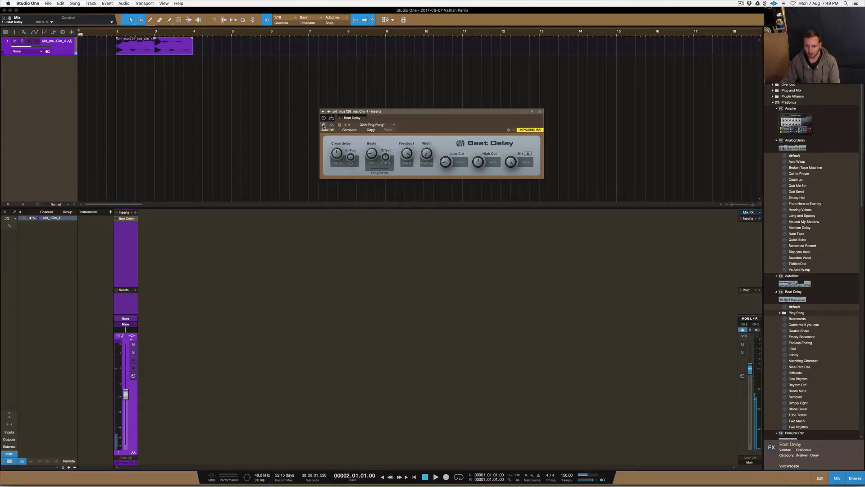
pyautogui.click(324, 125)
pyautogui.press('space')
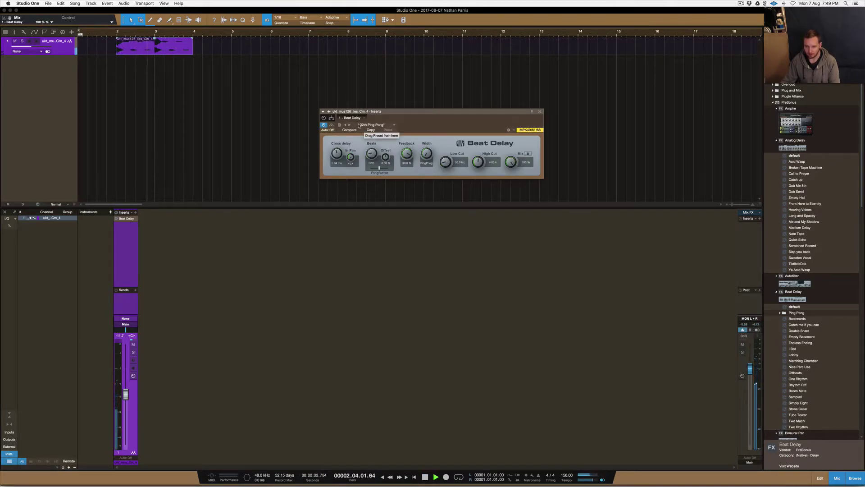
pyautogui.press('space')
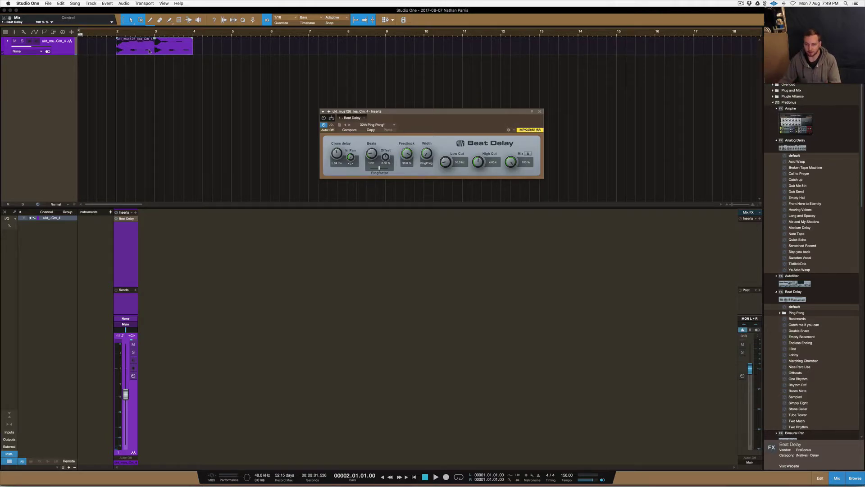
# Close the Beat Delay editor and dismiss the Export Mixdown dialog without exporting
pyautogui.click(539, 112)
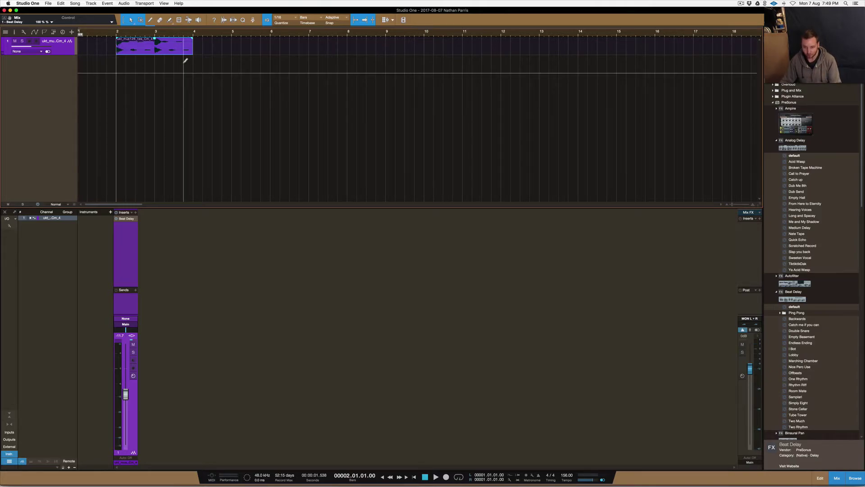
pyautogui.press('super+e')
pyautogui.click(484, 225)
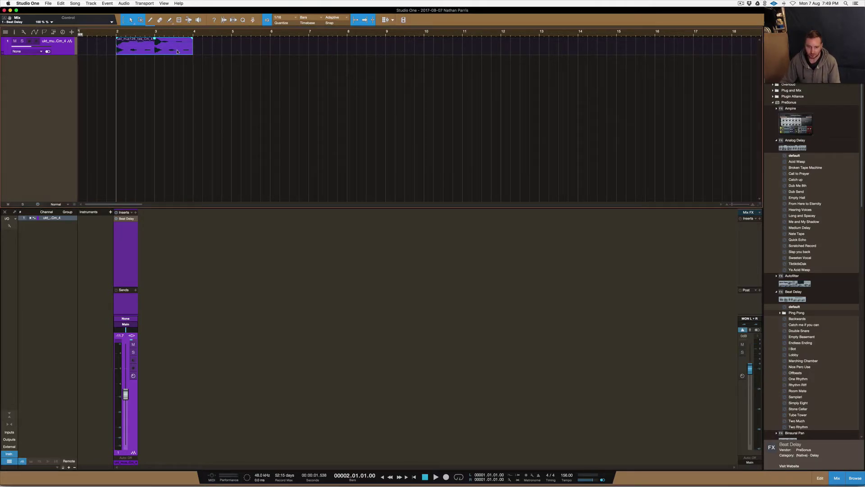
# Render the delayed piano clip onto a new Mixdown(2) track with Event > Mixdown Selection
pyautogui.rightClick(175, 50)
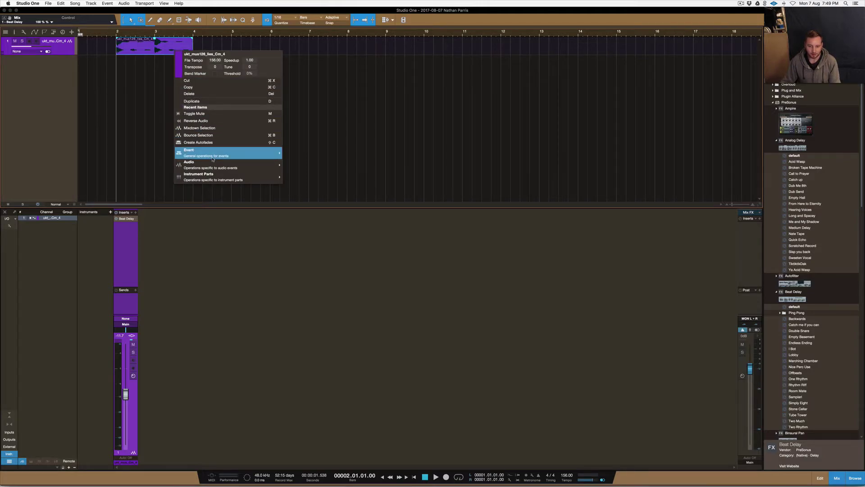
pyautogui.moveTo(213, 155)
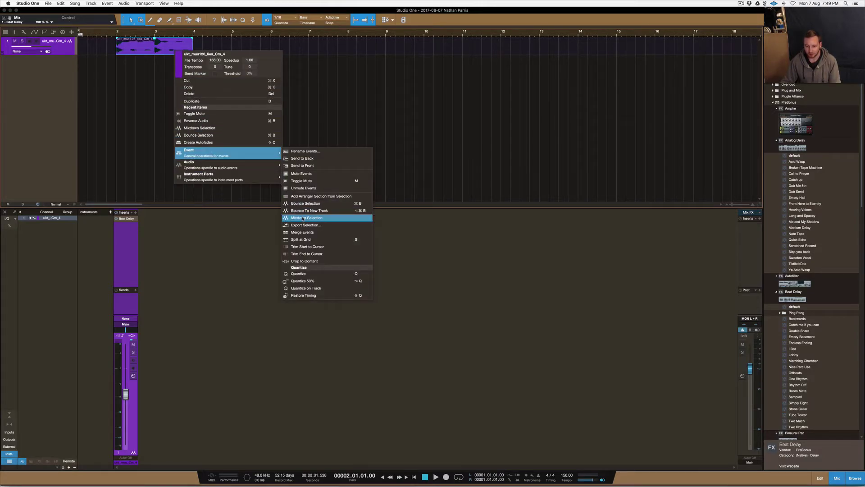
pyautogui.click(320, 218)
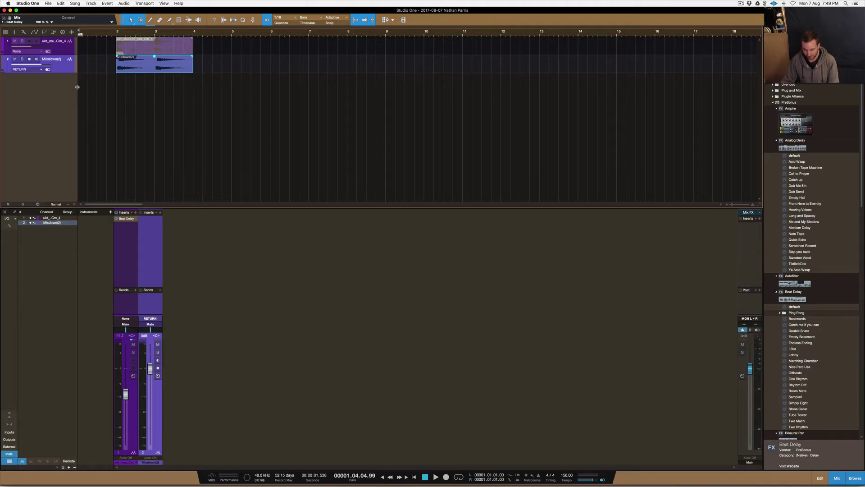
# Audition the new mixdown, then move it one bar earlier and reverse its audio
pyautogui.press('space')
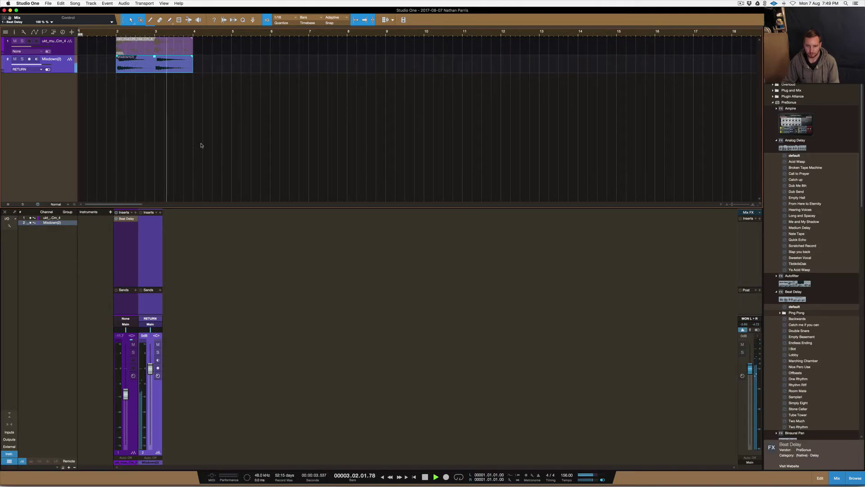
pyautogui.press('space')
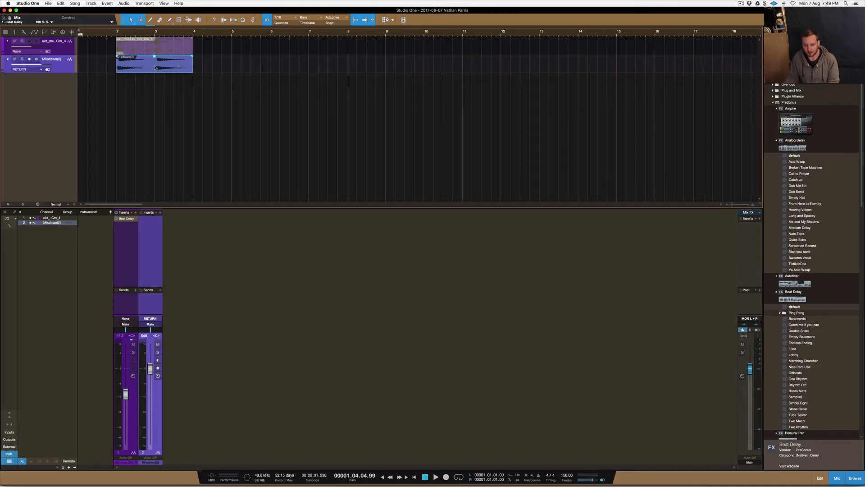
pyautogui.moveTo(153, 67); pyautogui.dragTo(99, 68)
pyautogui.hotkey('alt', 'x')
pyautogui.click(132, 69)
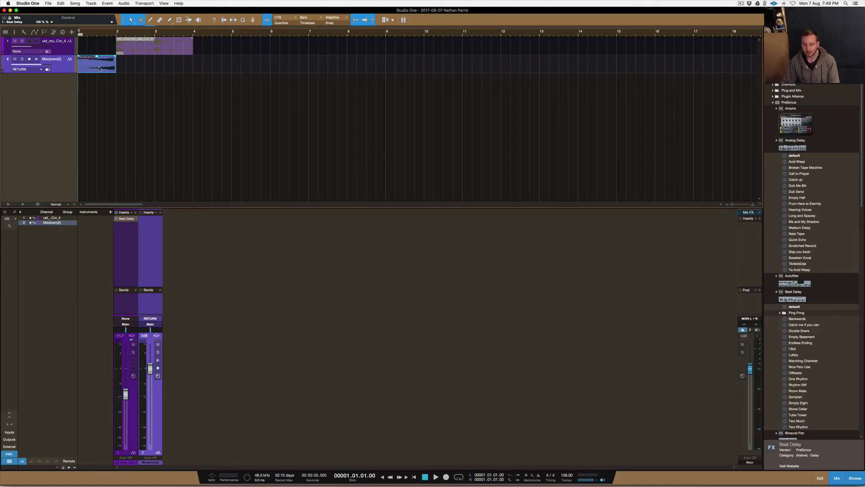
# Play the reversed swell intro from bar 1, then select the piano clip
pyautogui.press('space')
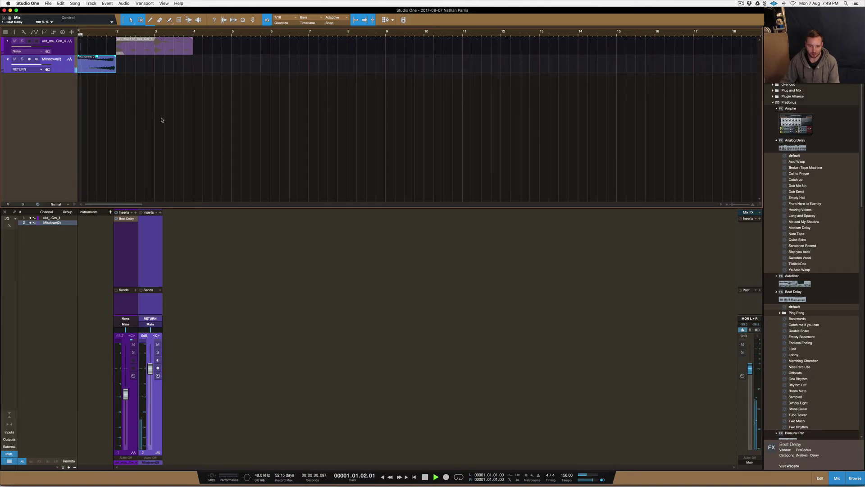
pyautogui.press('space')
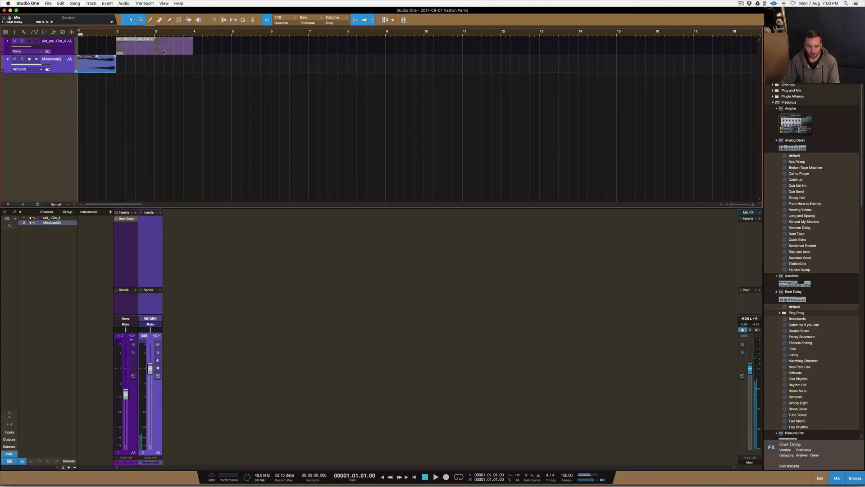
pyautogui.press('Up')
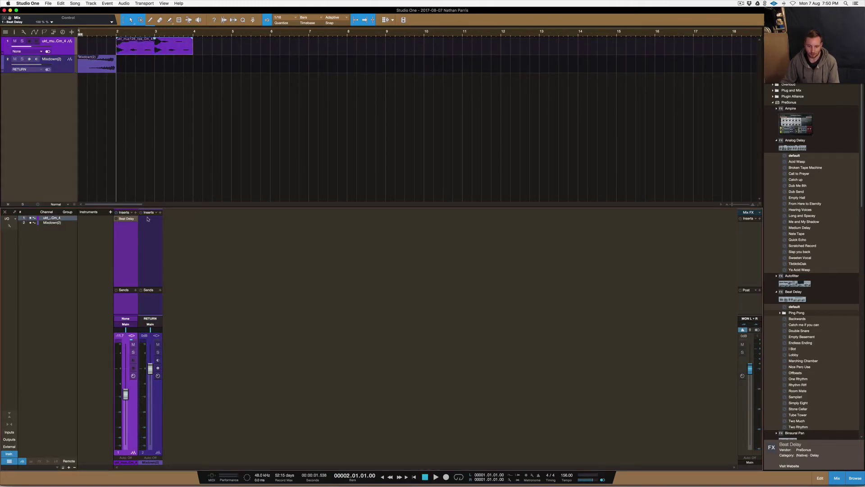
pyautogui.press('Home')
pyautogui.press('space')
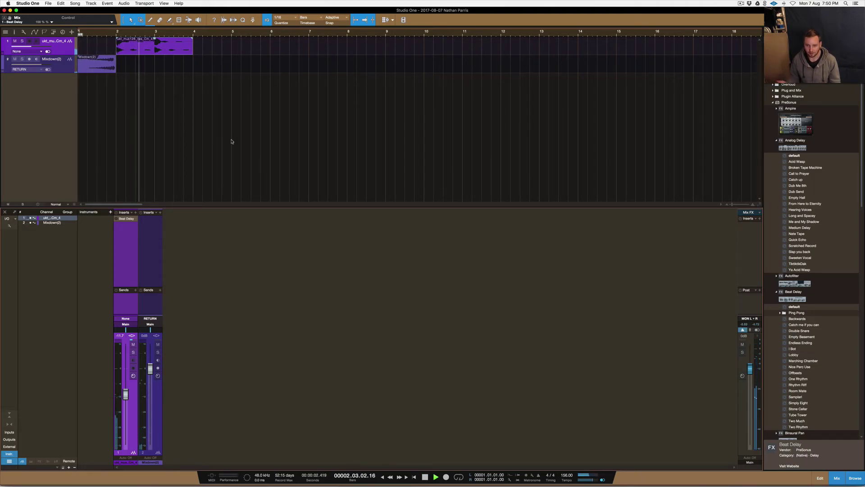
pyautogui.press('space')
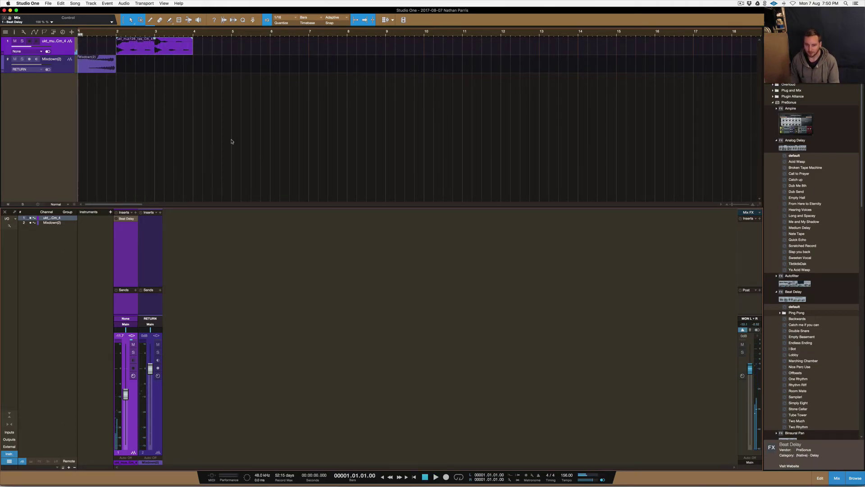